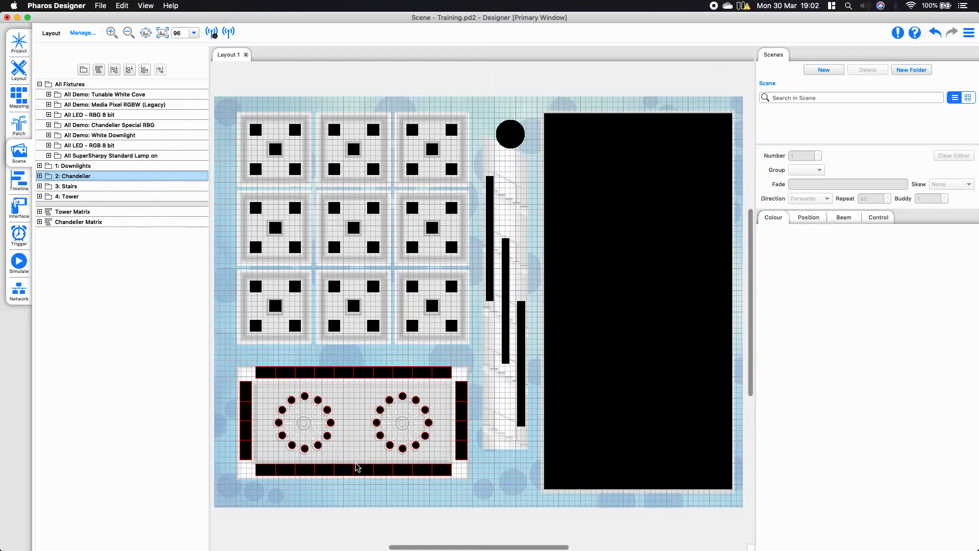
# Highlight several fixture-type groups and the Downlights, Chandelier, Stairs and Tower groups in turn to see where their fixtures sit on the layout
pyautogui.click(123, 98)
pyautogui.click(123, 116)
pyautogui.click(121, 126)
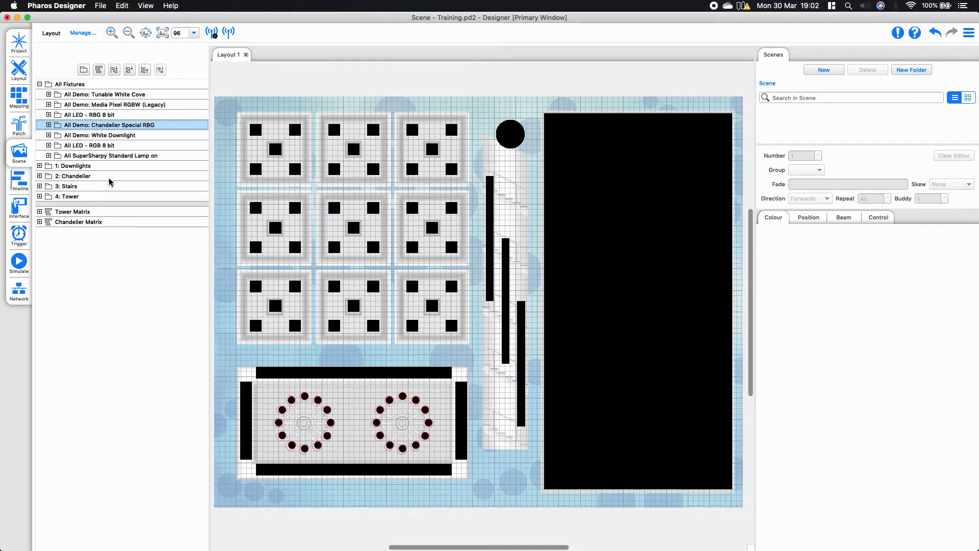
pyautogui.click(87, 169)
pyautogui.click(89, 176)
pyautogui.click(92, 187)
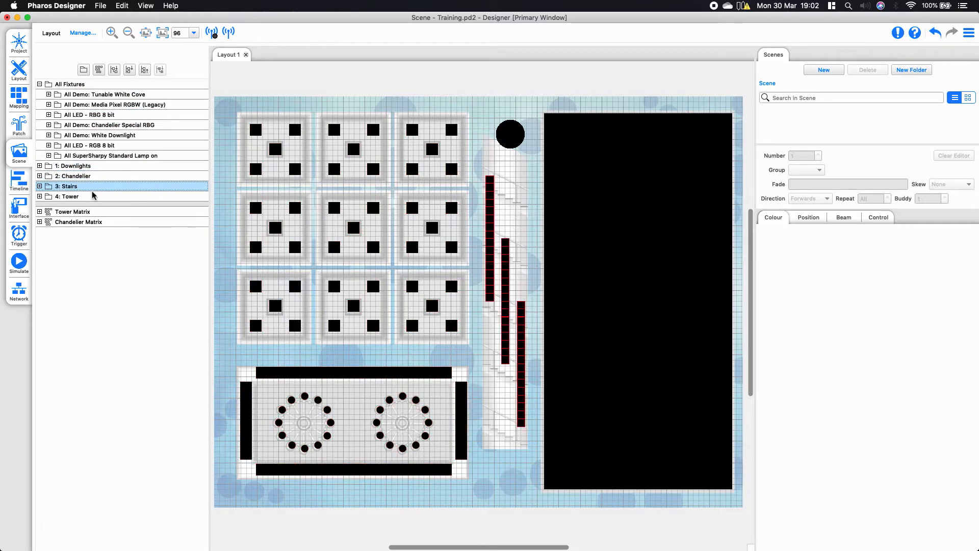
pyautogui.click(94, 198)
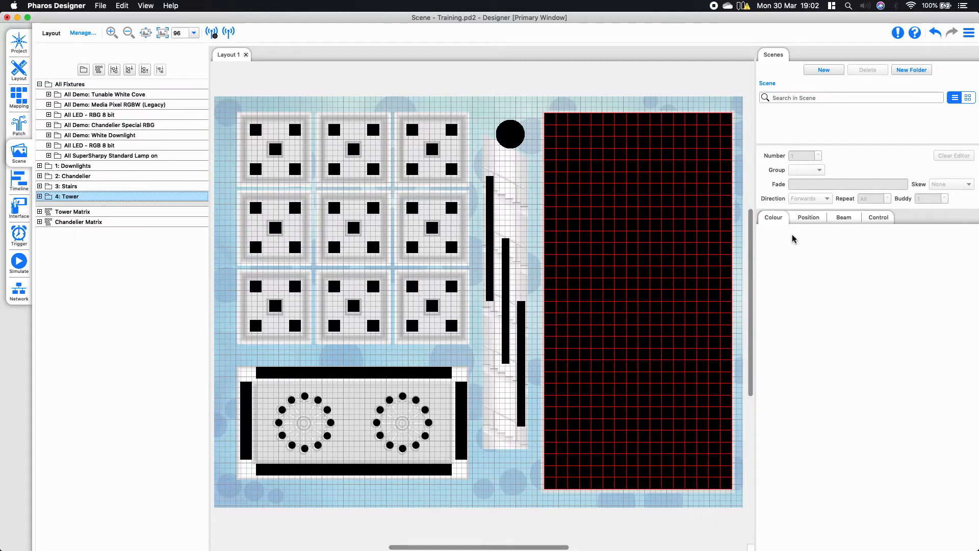
# Box-select the stair fixtures on the layout, clear that selection, and box-select all the fixtures
pyautogui.moveTo(478, 162); pyautogui.dragTo(530, 448)
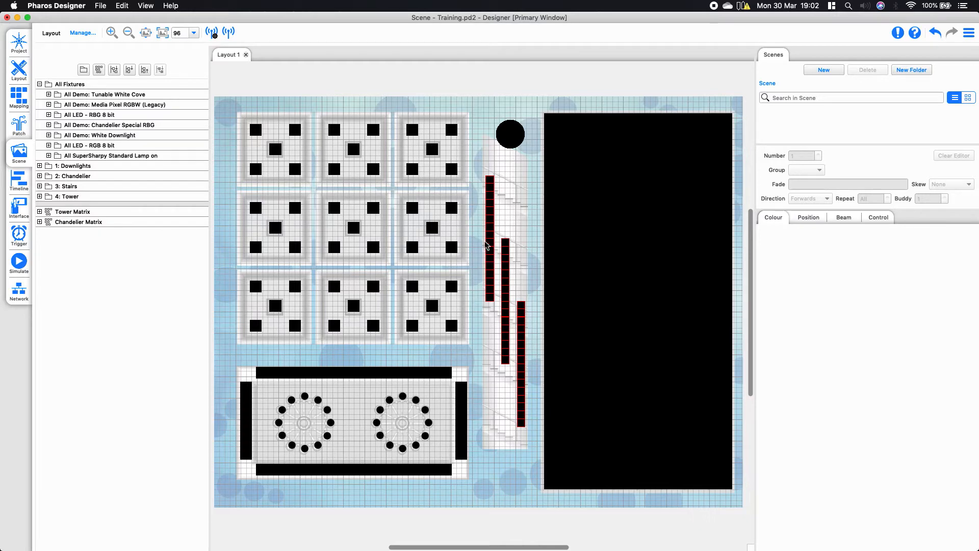
pyautogui.click(503, 192)
pyautogui.moveTo(233, 102); pyautogui.dragTo(742, 515)
pyautogui.moveTo(575, 547); pyautogui.dragTo(549, 546)
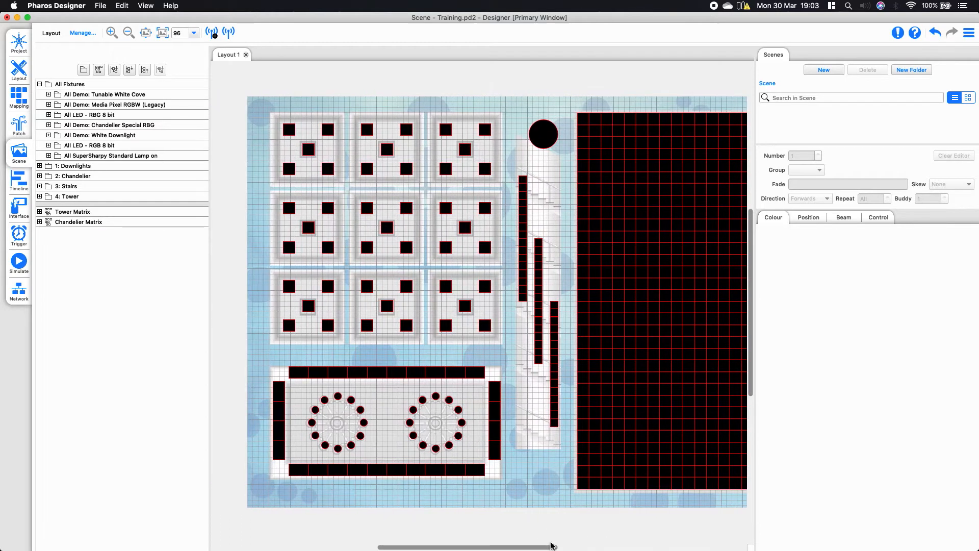
# Check the Downlights, Chandelier, Tower and Stairs groups on the layout, fit the layout to the view and clear the selection
pyautogui.click(77, 168)
pyautogui.click(79, 176)
pyautogui.click(76, 197)
pyautogui.click(76, 187)
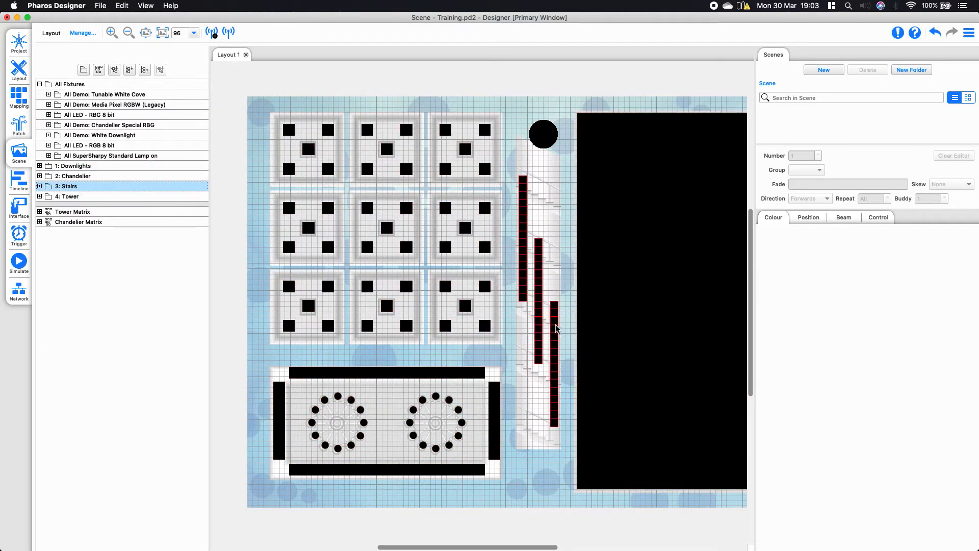
pyautogui.click(146, 32)
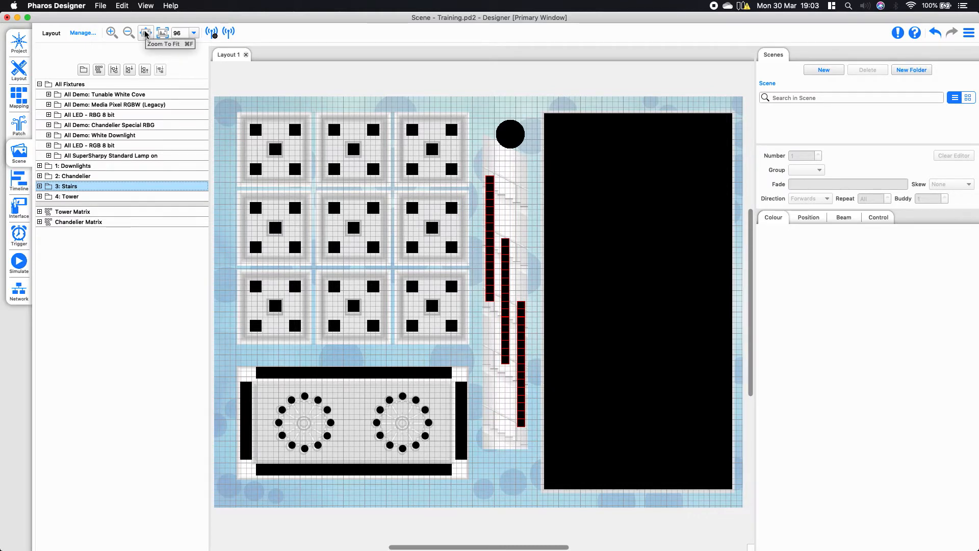
pyautogui.click(485, 160)
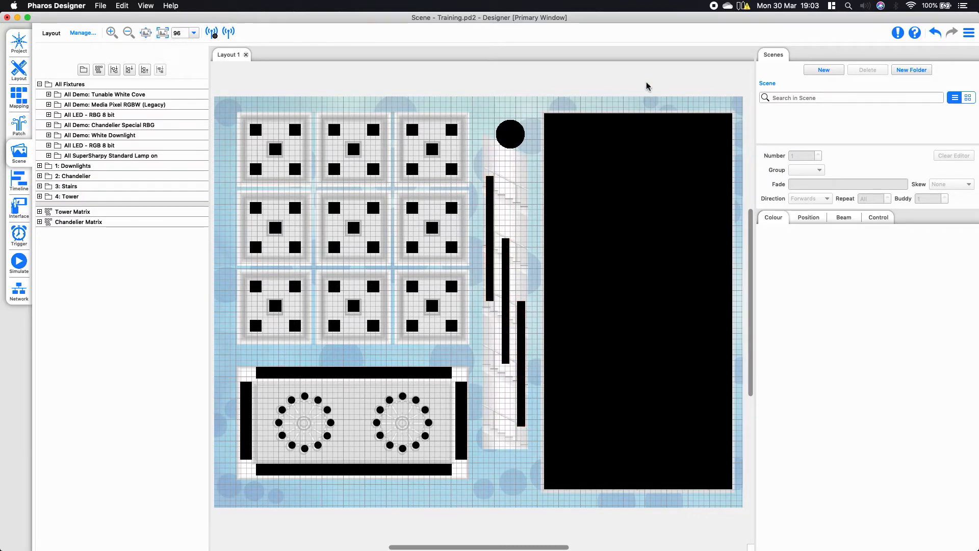
# Create a new scene in the project
pyautogui.click(824, 69)
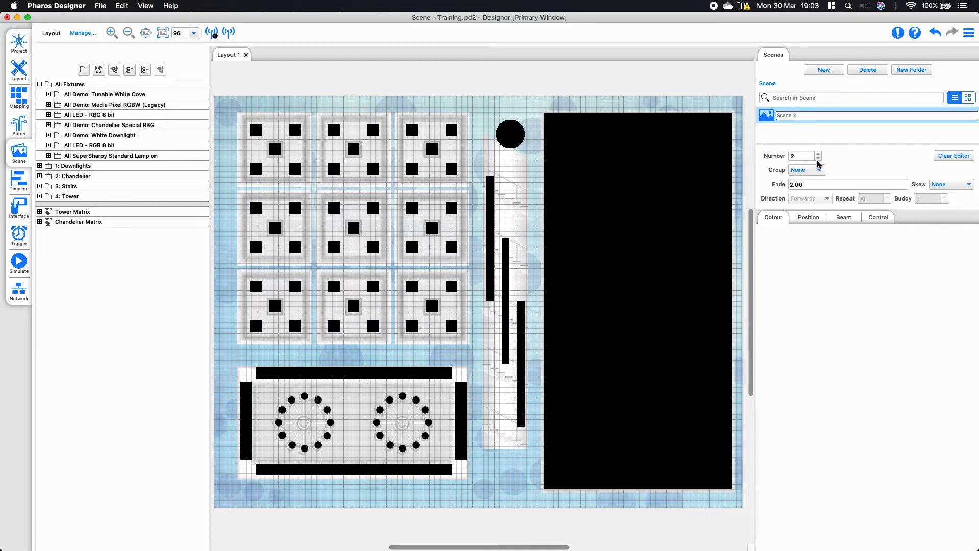
pyautogui.rightClick(789, 117)
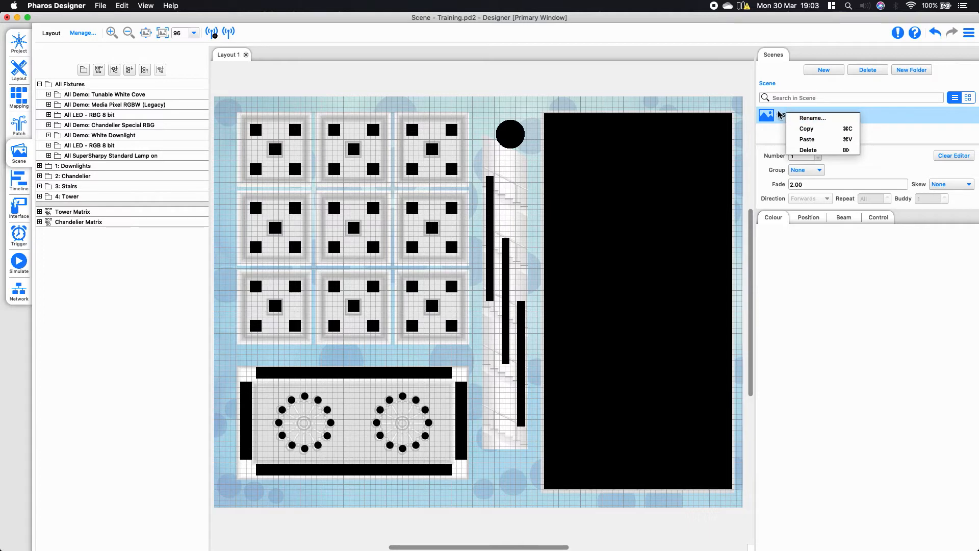
pyautogui.click(778, 116)
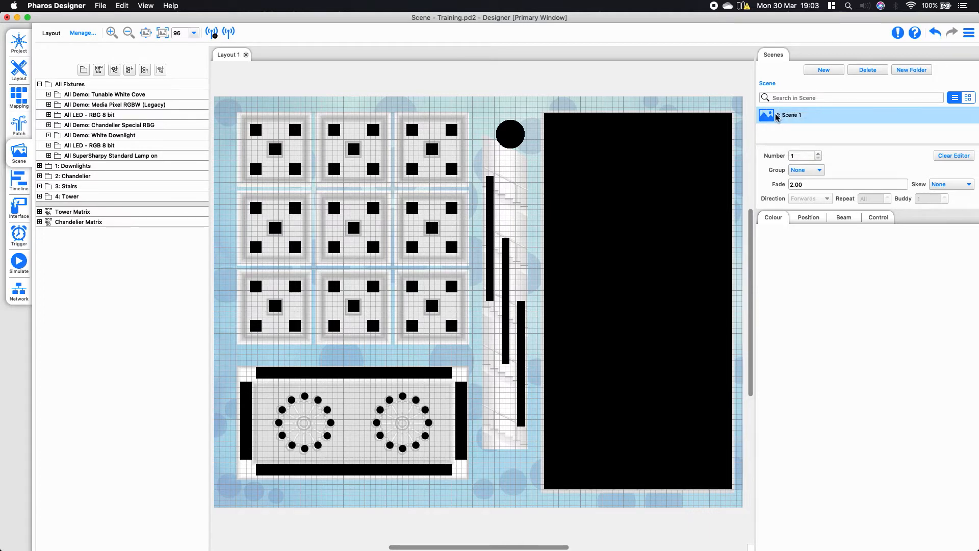
# Examine the scene's number, group and fade time settings
pyautogui.click(801, 155)
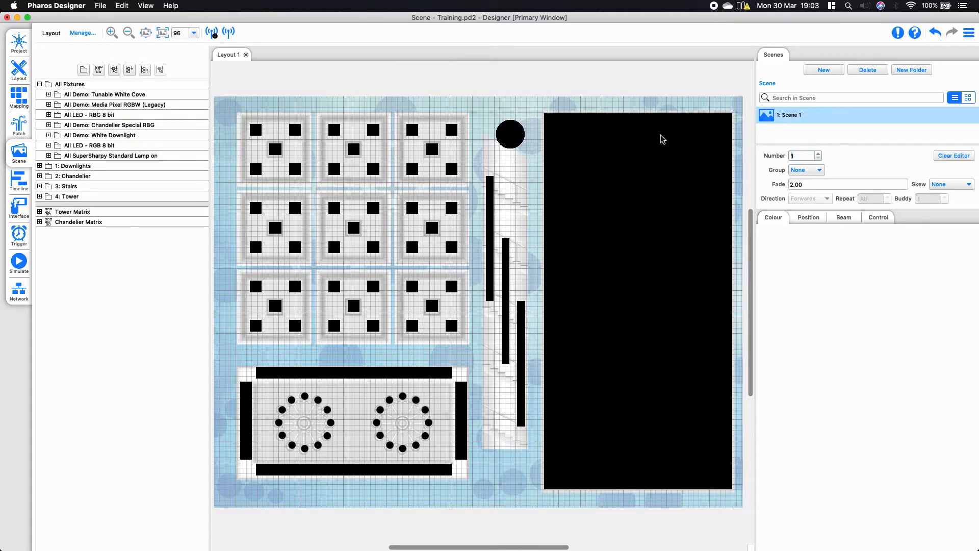
pyautogui.click(814, 171)
pyautogui.click(815, 183)
pyautogui.click(805, 170)
pyautogui.click(803, 162)
pyautogui.click(812, 184)
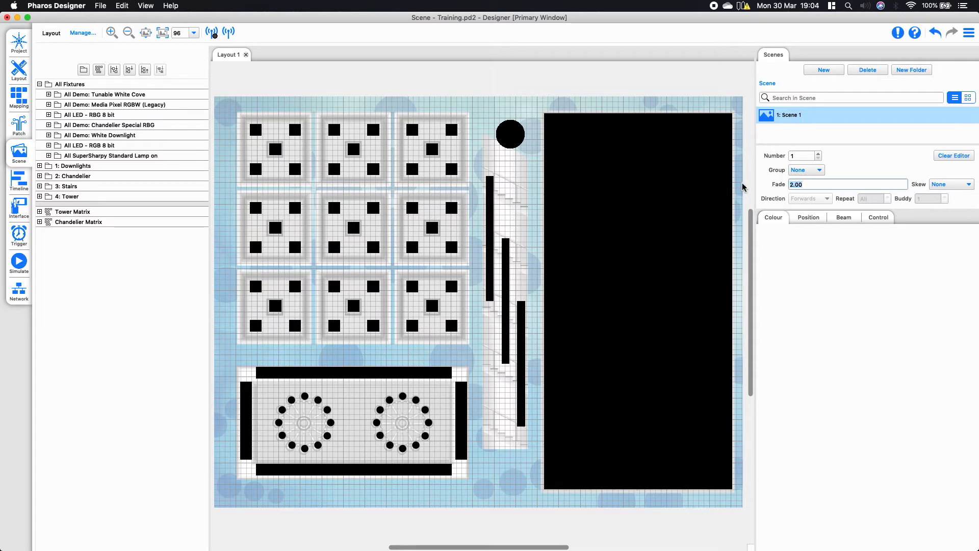
pyautogui.click(890, 188)
# Select the three stair fixture strips and colour them pink, RGB 255, 0, 153, with the colour wheel
pyautogui.moveTo(474, 158); pyautogui.dragTo(538, 463)
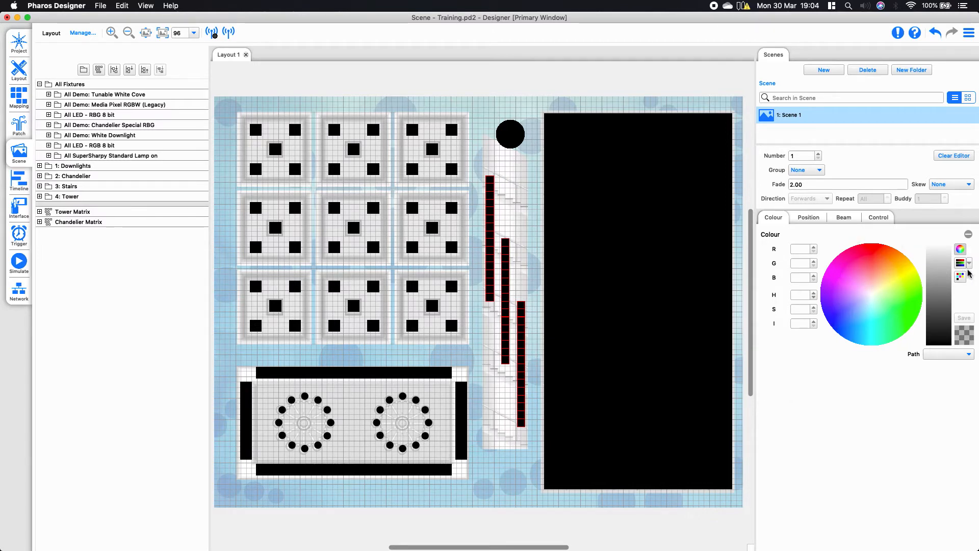
pyautogui.moveTo(891, 267); pyautogui.dragTo(889, 141)
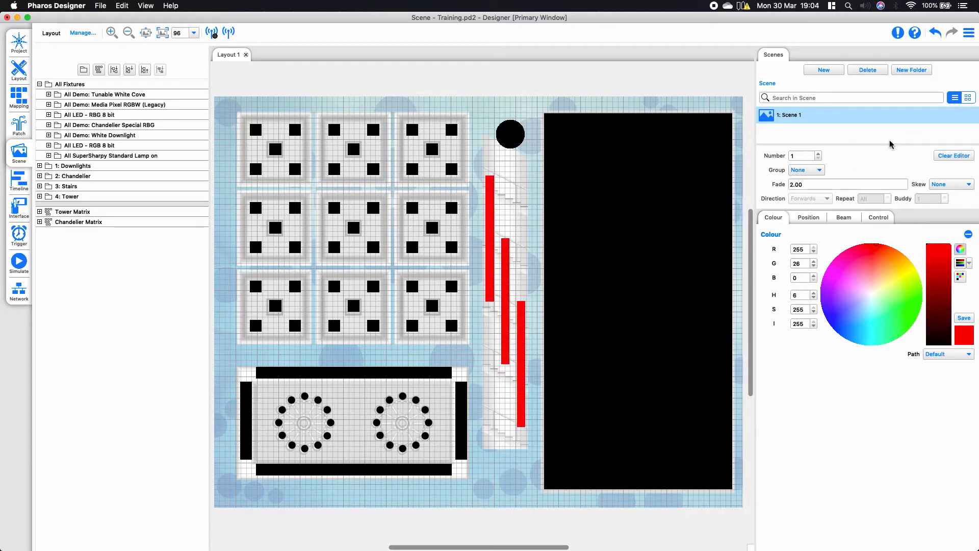
pyautogui.moveTo(885, 258); pyautogui.dragTo(842, 253)
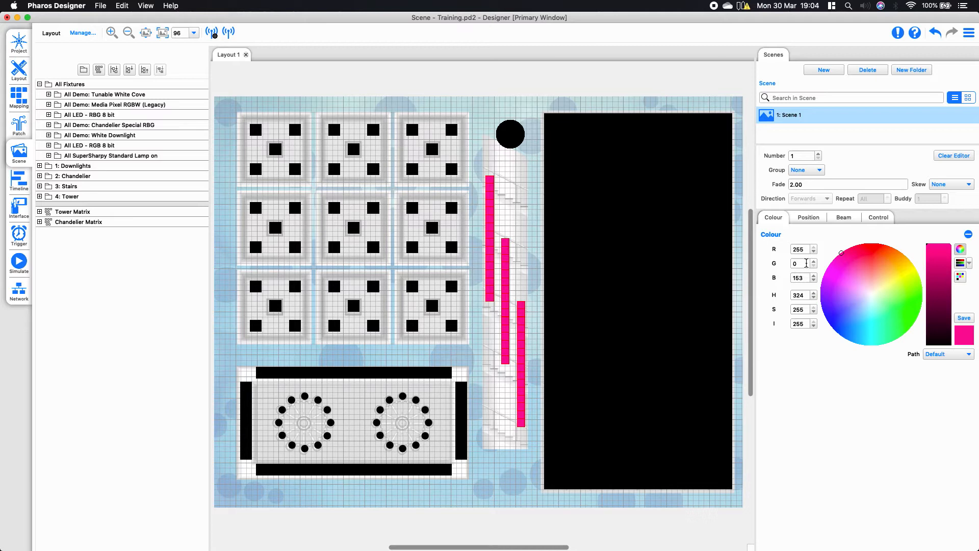
# Set the green value of the stair fixtures' colour to 198 and check the blue, hue, saturation and intensity controls
pyautogui.doubleClick(807, 264)
pyautogui.write('198')
pyautogui.click(806, 278)
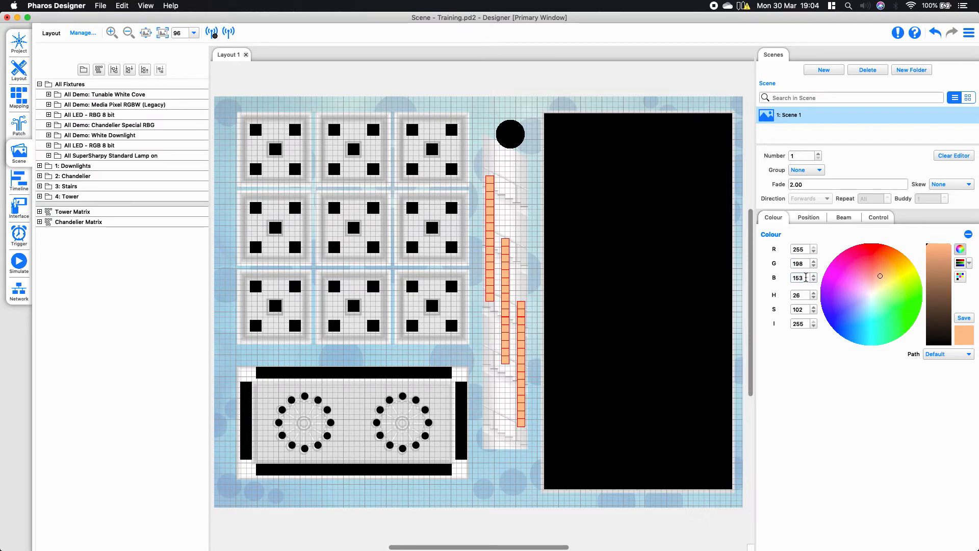
pyautogui.doubleClick(798, 295)
pyautogui.press('Tab')
pyautogui.press('Tab')
pyautogui.moveTo(943, 250); pyautogui.dragTo(929, 230)
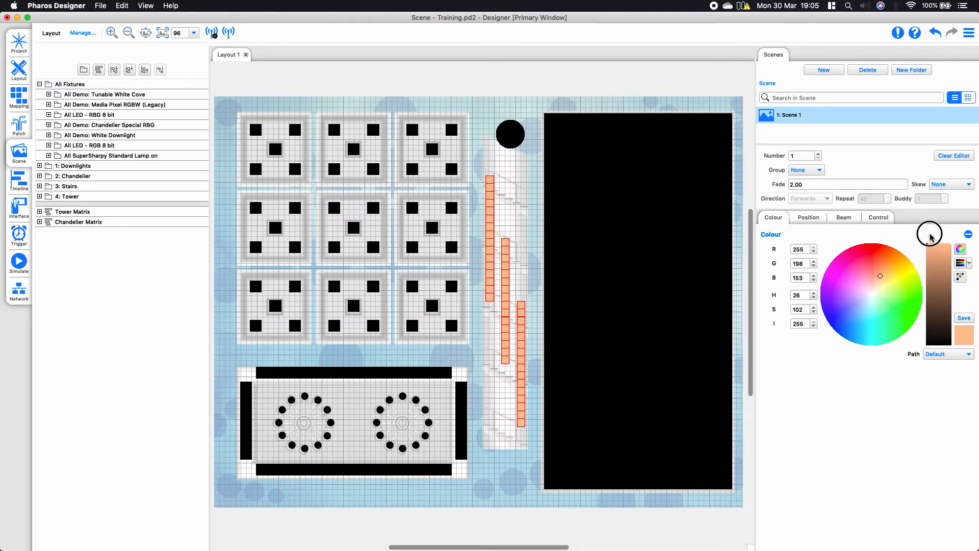
# Mix a pinkish red for the stair fixtures, RGB 194, 75, 105, using the colour sliders
pyautogui.click(960, 263)
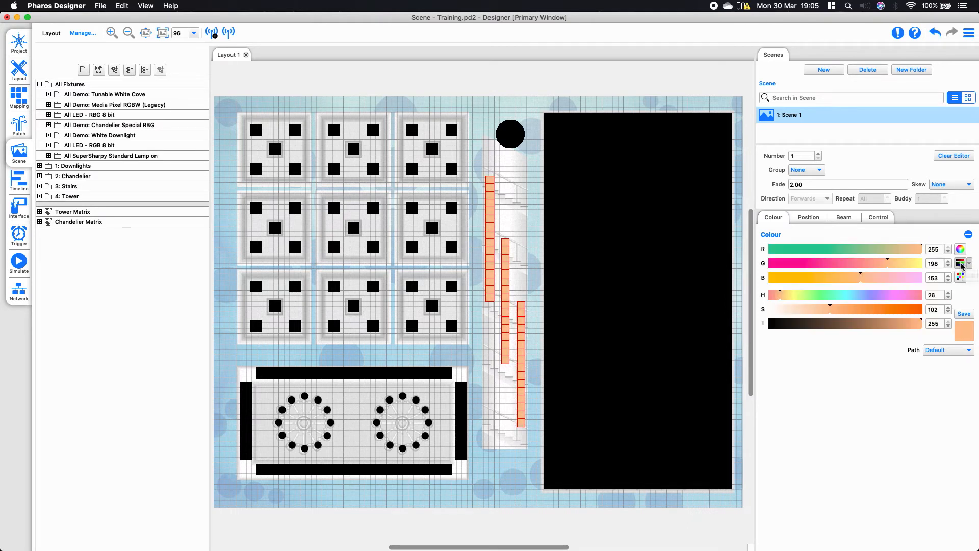
pyautogui.moveTo(905, 250); pyautogui.dragTo(828, 255)
pyautogui.moveTo(887, 264); pyautogui.dragTo(841, 251)
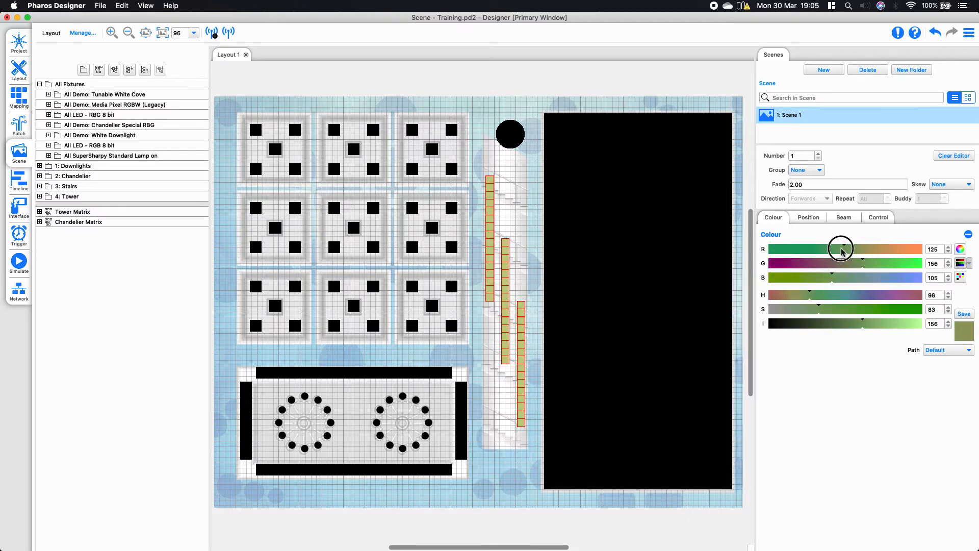
pyautogui.click(885, 249)
pyautogui.click(873, 263)
pyautogui.click(814, 263)
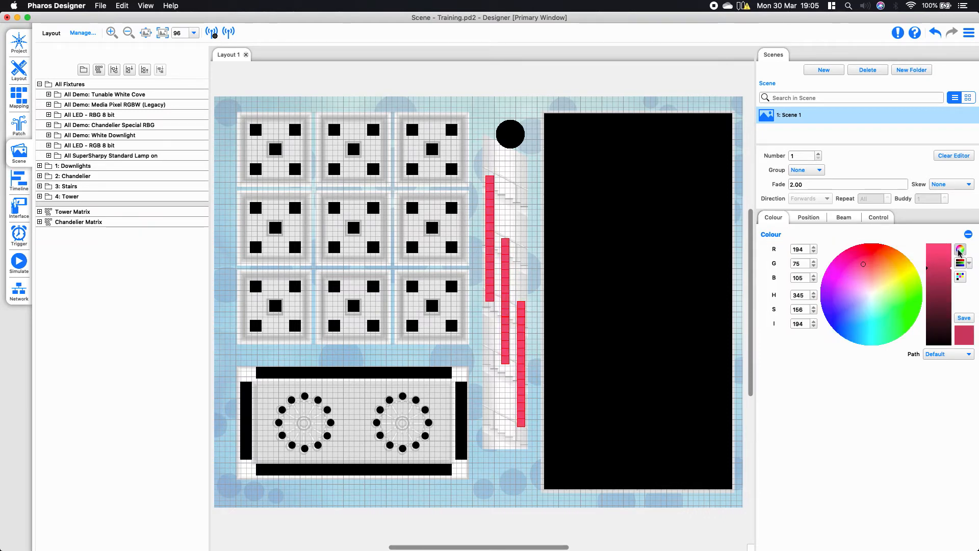
# Colour the stair fixtures cyan at full intensity, RGB 0, 238, 255, from the colour wheel and save it as a swatch
pyautogui.moveTo(868, 281); pyautogui.dragTo(862, 413)
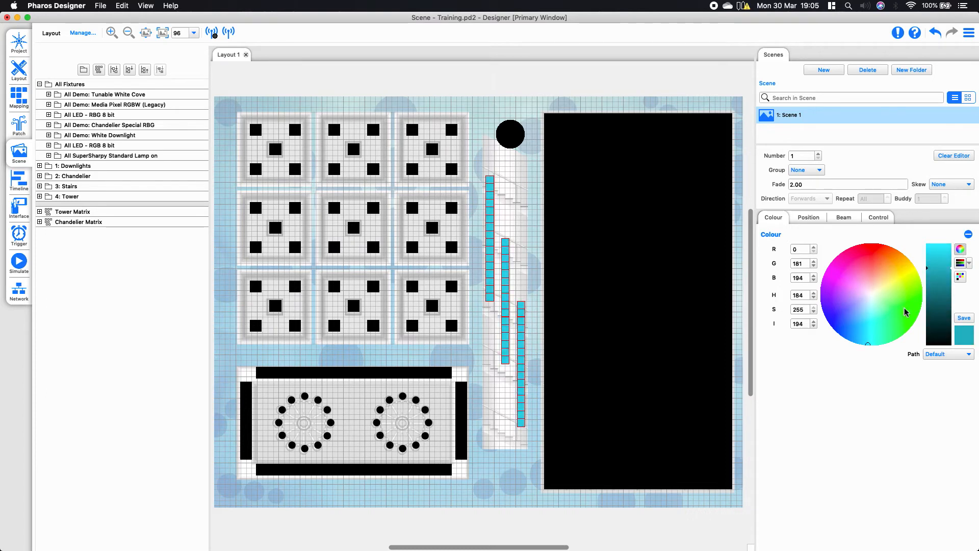
pyautogui.click(939, 250)
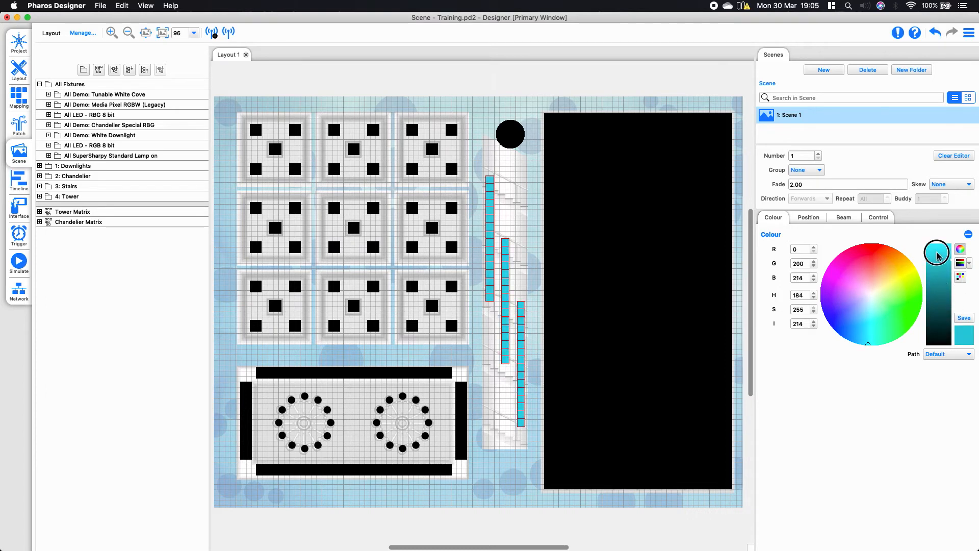
pyautogui.click(964, 318)
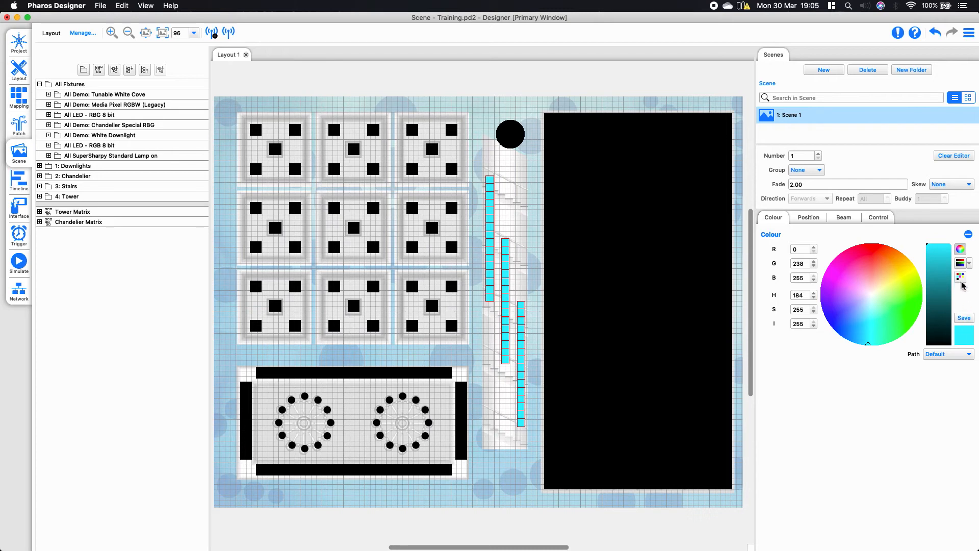
# Apply the saved RGB 0, 238, 255 swatch to the tower fixtures and recolour them blue with the colour wheel
pyautogui.click(960, 277)
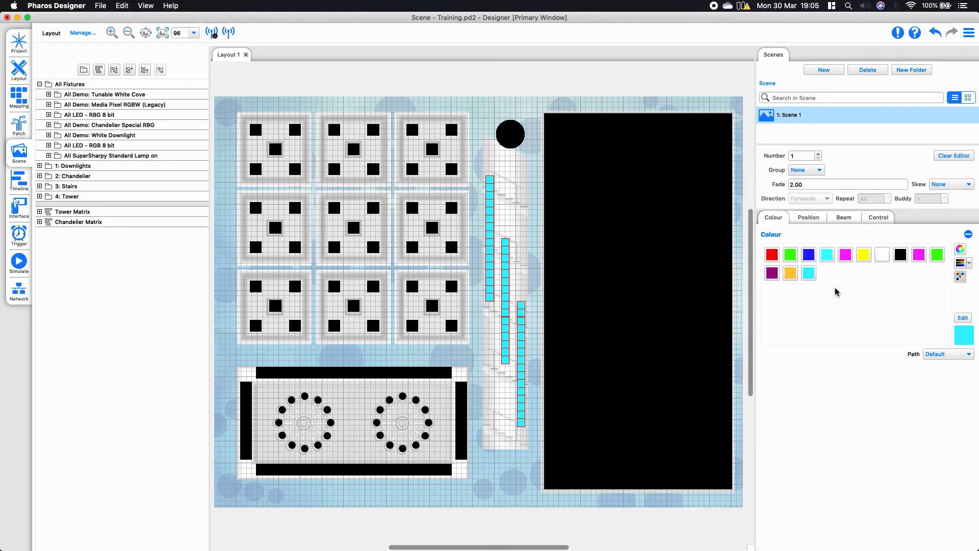
pyautogui.moveTo(536, 101); pyautogui.dragTo(749, 532)
pyautogui.click(809, 274)
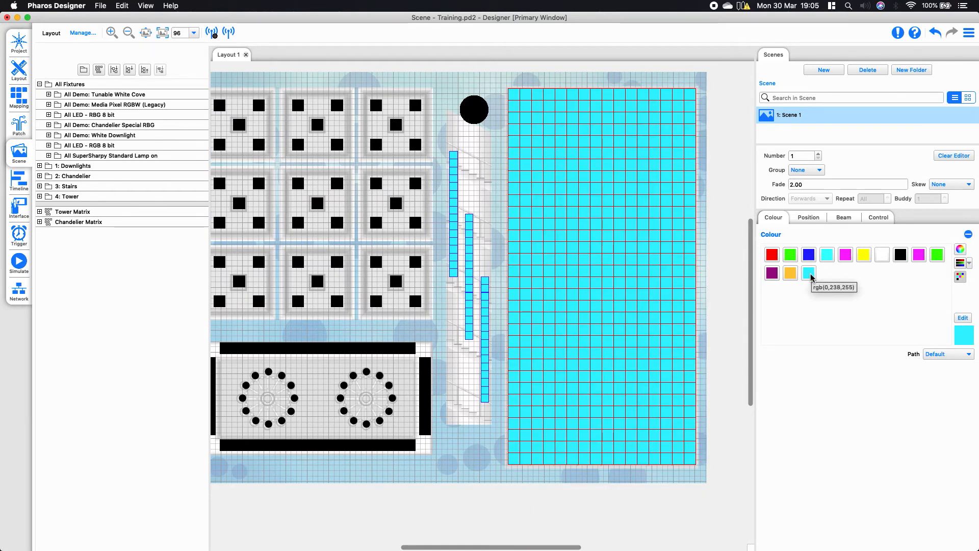
pyautogui.click(960, 249)
pyautogui.moveTo(868, 296); pyautogui.dragTo(813, 317)
# Select both chandelier rings of round fixtures and colour them blue, RGB 0, 64, 255
pyautogui.moveTo(578, 546); pyautogui.dragTo(538, 546)
pyautogui.moveTo(341, 355); pyautogui.dragTo(508, 437)
pyautogui.moveTo(851, 296); pyautogui.dragTo(814, 358)
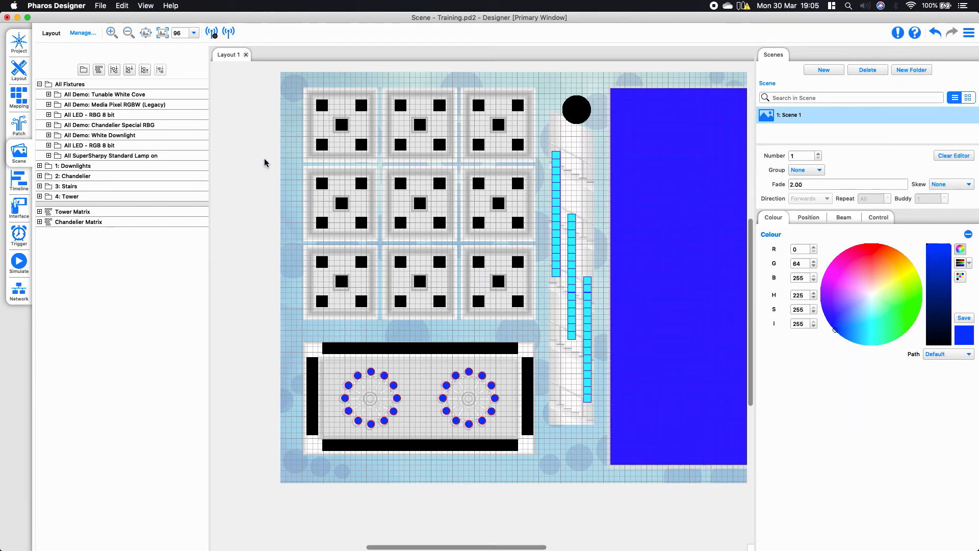
# Raise the intensity of all Tunable White Cove fixtures to bright and adjust their colour temperature to a cool white
pyautogui.click(183, 97)
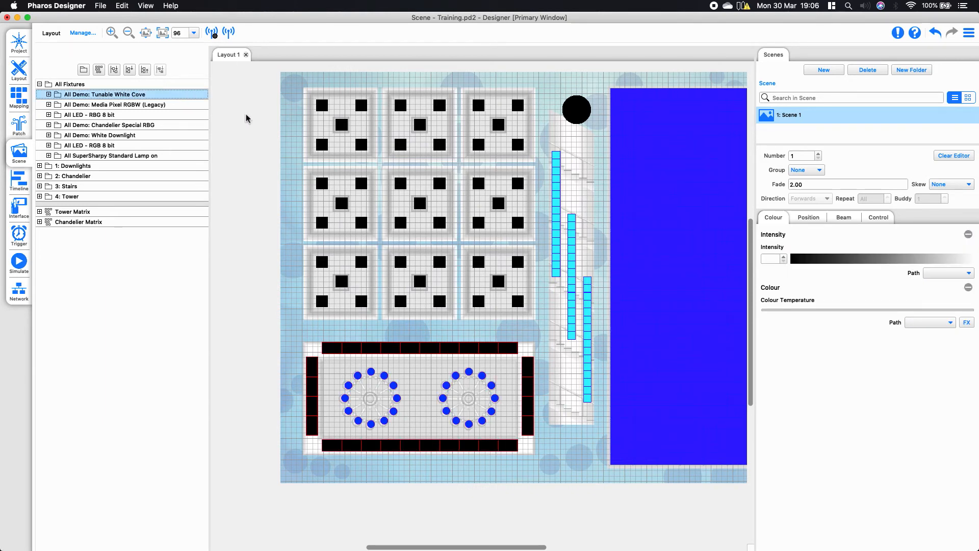
pyautogui.moveTo(799, 256); pyautogui.dragTo(964, 255)
pyautogui.moveTo(905, 309); pyautogui.dragTo(872, 310)
# Set the intensity of all White Downlight fixtures to 255 and clear the selection
pyautogui.click(160, 136)
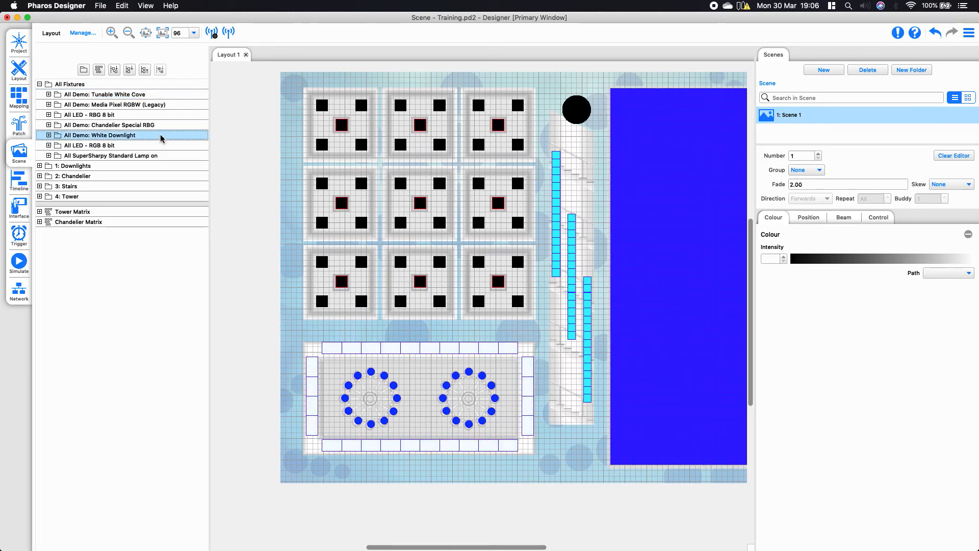
pyautogui.moveTo(819, 260); pyautogui.dragTo(974, 256)
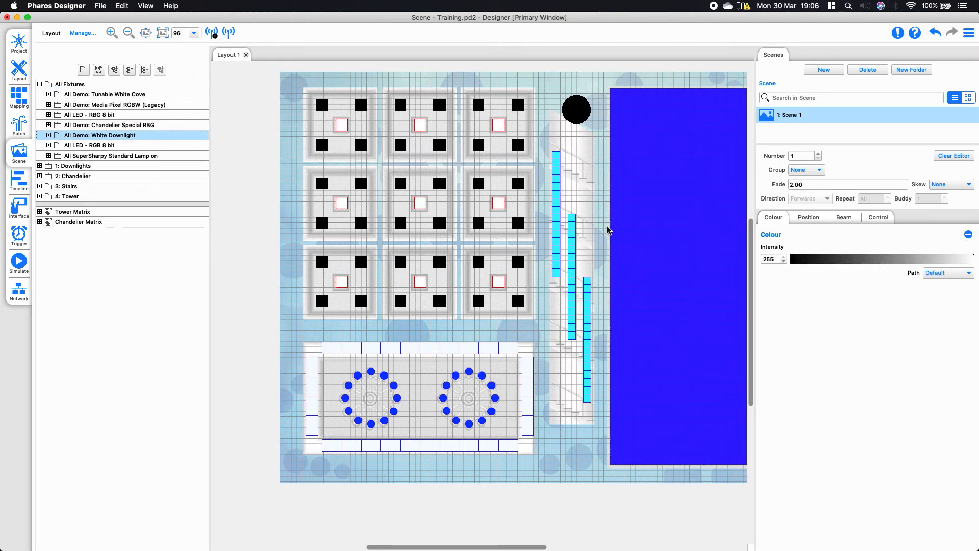
pyautogui.click(607, 230)
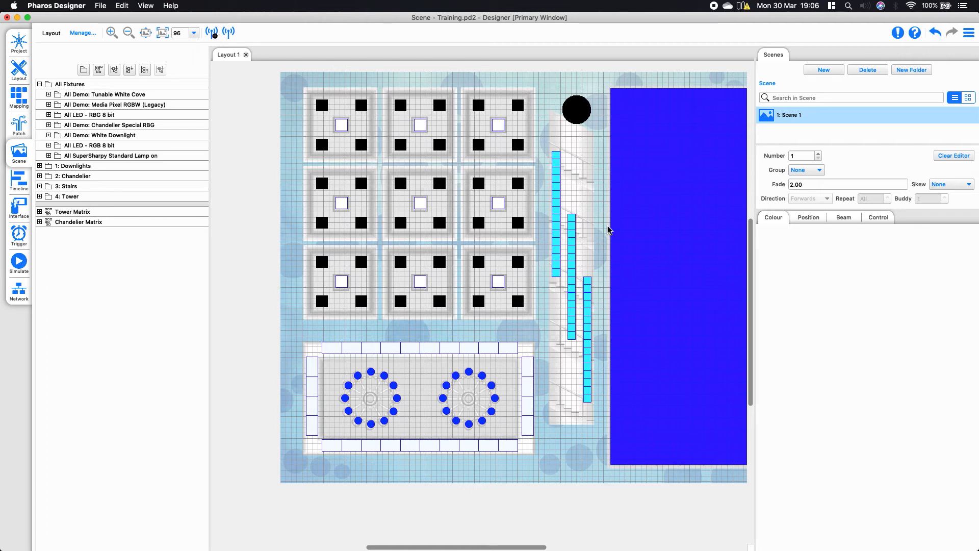
# Set the round fixture above the stairs to intensity 255 and red, RGB 255, 21, 0, and review its other colour settings
pyautogui.click(576, 110)
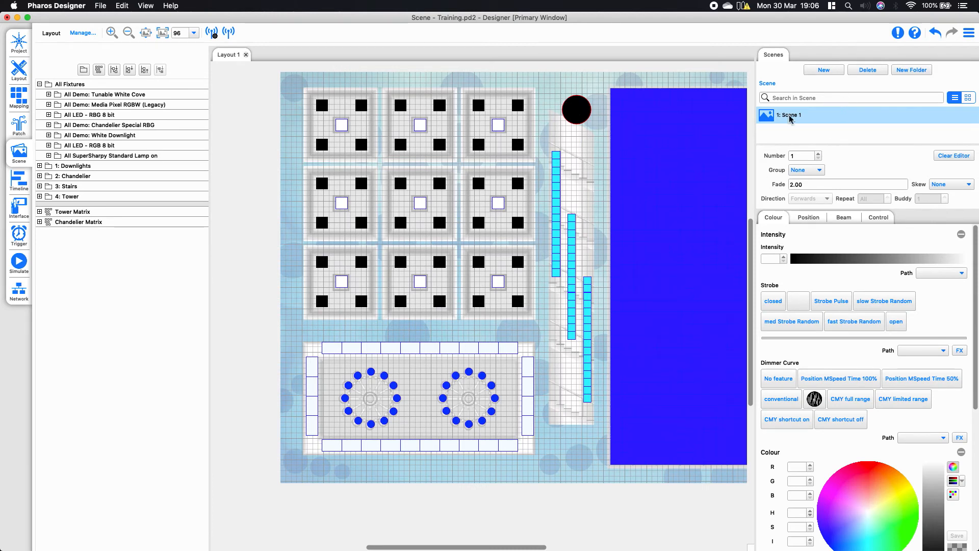
pyautogui.moveTo(798, 260); pyautogui.dragTo(965, 258)
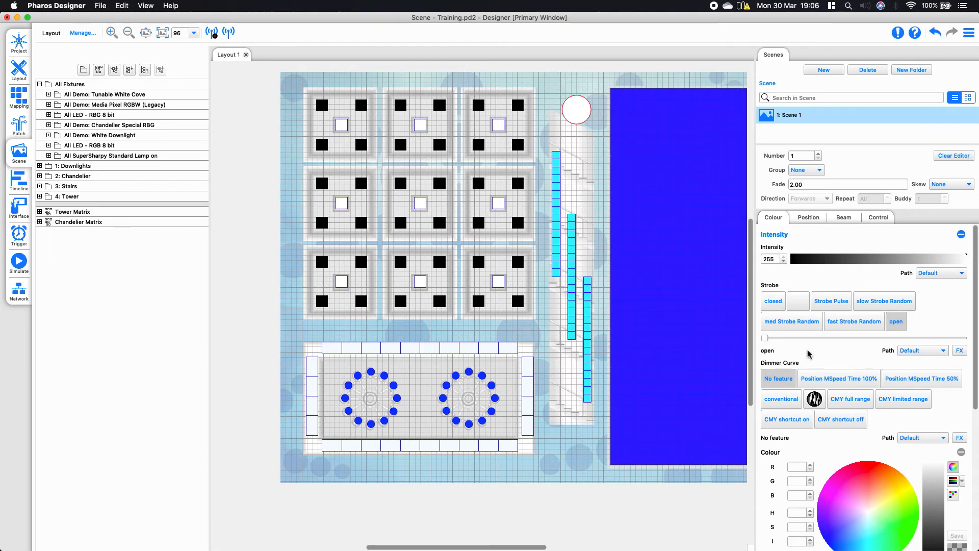
pyautogui.click(873, 462)
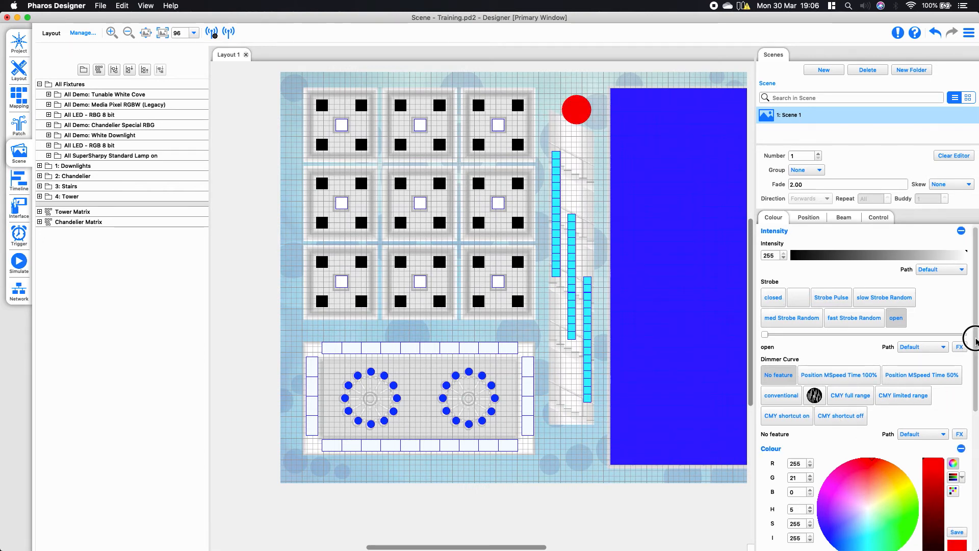
pyautogui.scroll(-5, 951, 441)
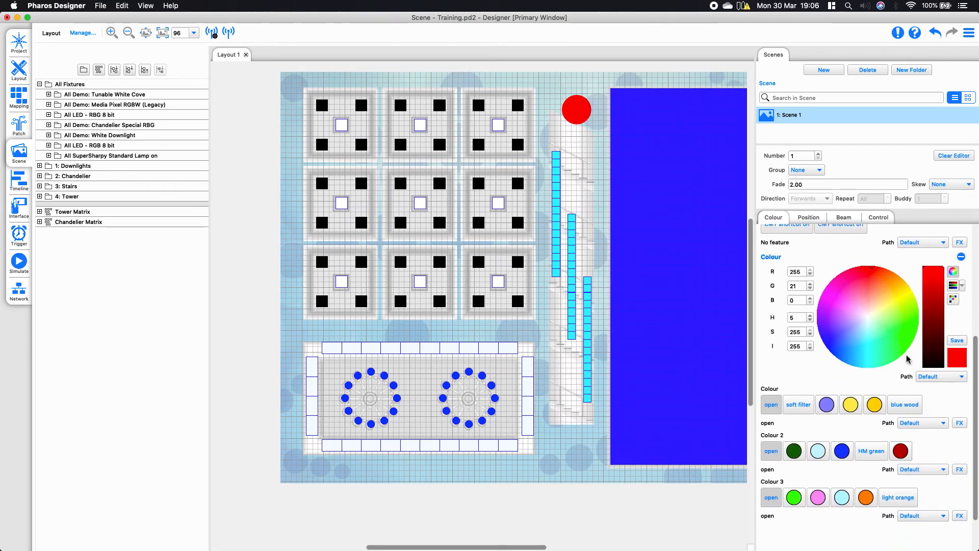
pyautogui.moveTo(976, 348); pyautogui.dragTo(974, 227)
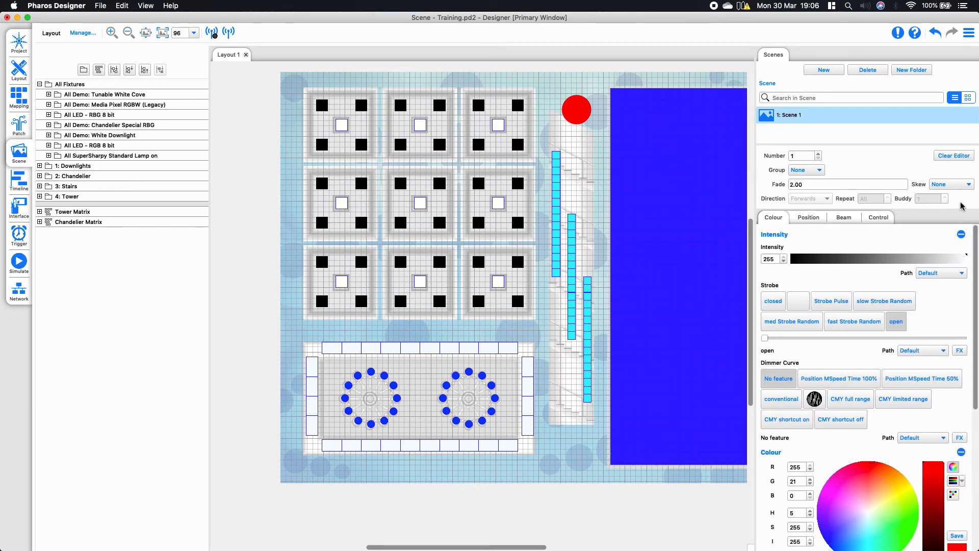
# Give the round fixture a position effect with the Infinity shape, widened along the pan axis and centred at 50% pan and 50% tilt
pyautogui.click(807, 218)
pyautogui.moveTo(796, 278); pyautogui.dragTo(869, 352)
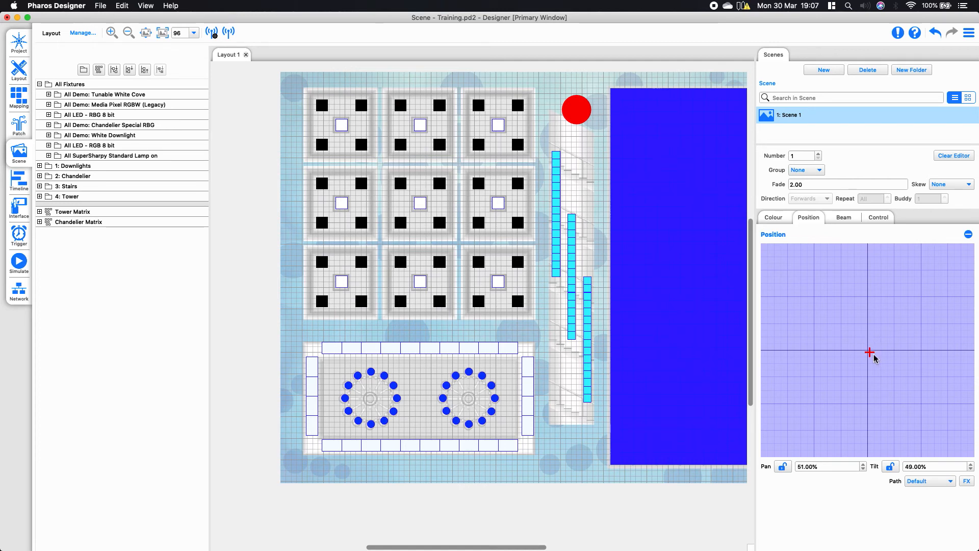
pyautogui.click(967, 481)
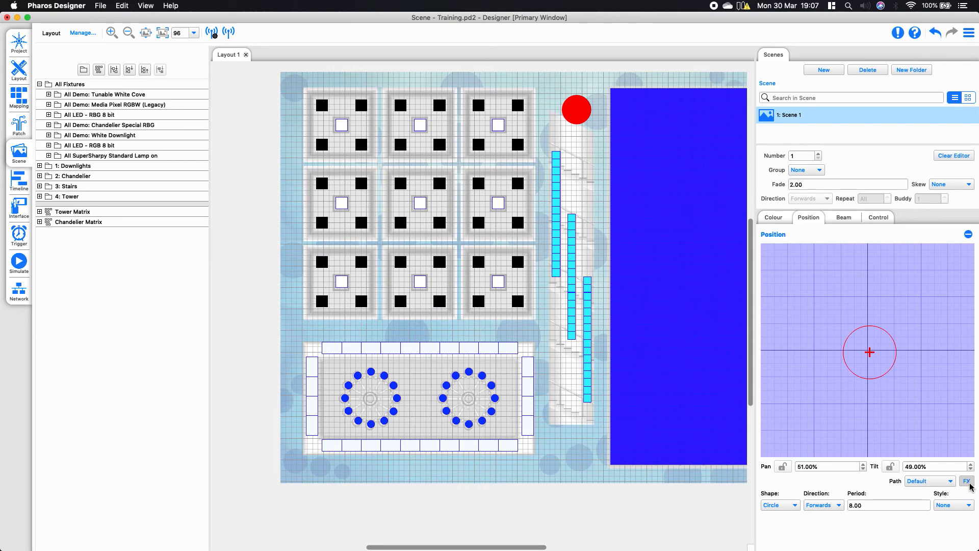
pyautogui.click(790, 507)
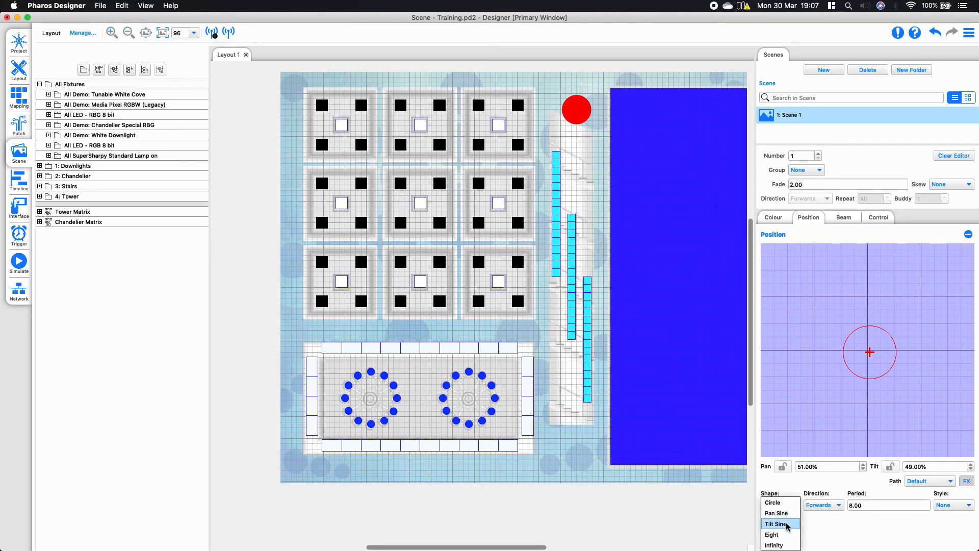
pyautogui.click(775, 545)
pyautogui.moveTo(896, 352); pyautogui.dragTo(867, 350)
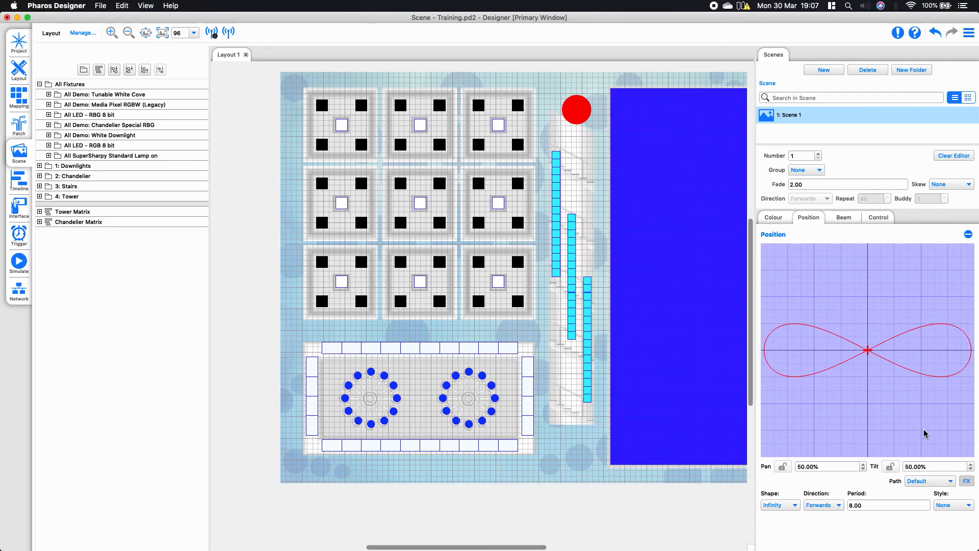
pyautogui.moveTo(871, 506); pyautogui.dragTo(731, 462)
pyautogui.click(844, 467)
# Review the beam shape, gobo and lamp control options offered for the round fixture
pyautogui.click(848, 217)
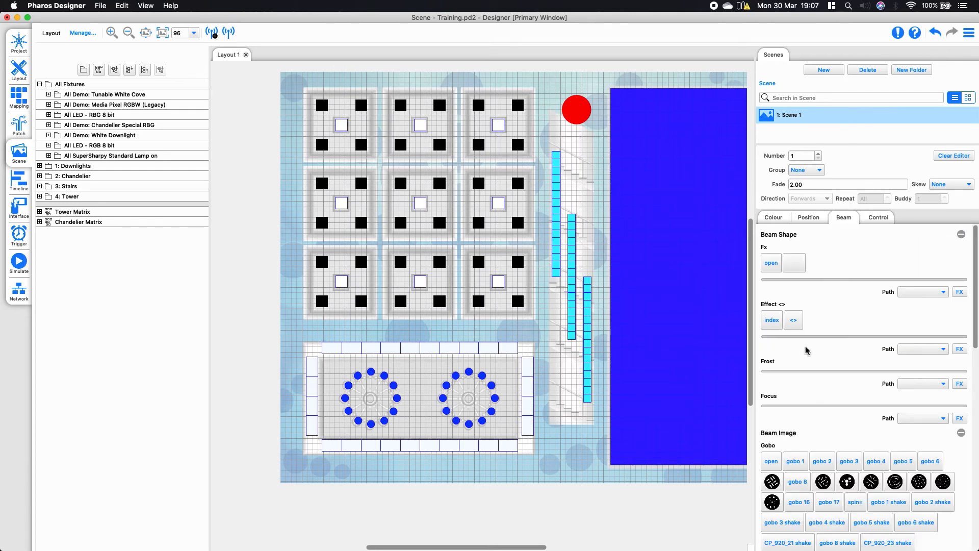
pyautogui.scroll(-5, 893, 401)
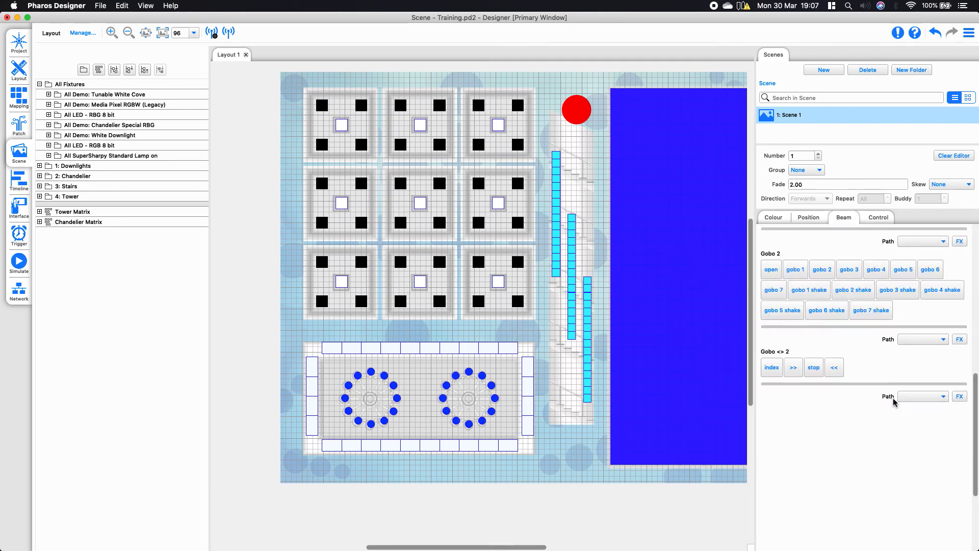
pyautogui.click(879, 219)
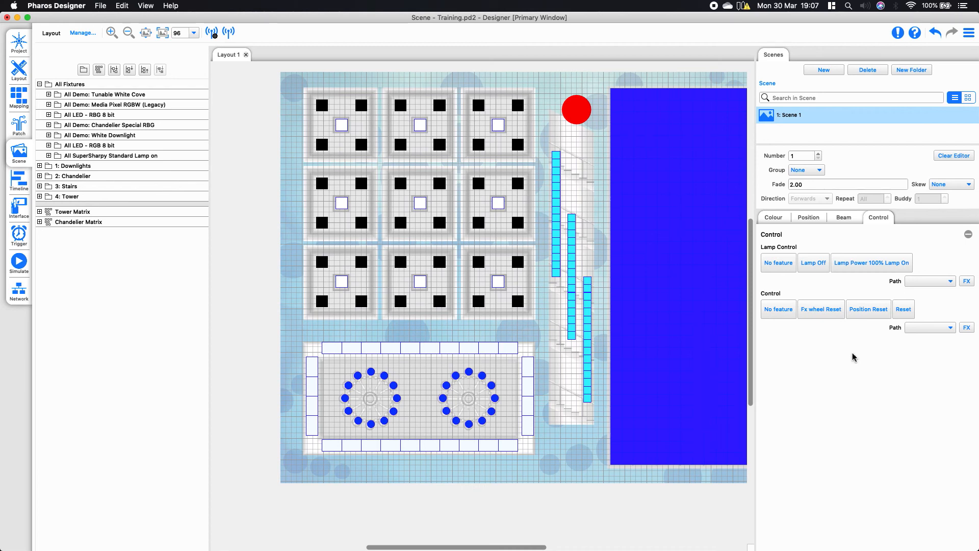
# Create a second scene and a new scene folder, and enlarge the scene list to fit them
pyautogui.click(829, 72)
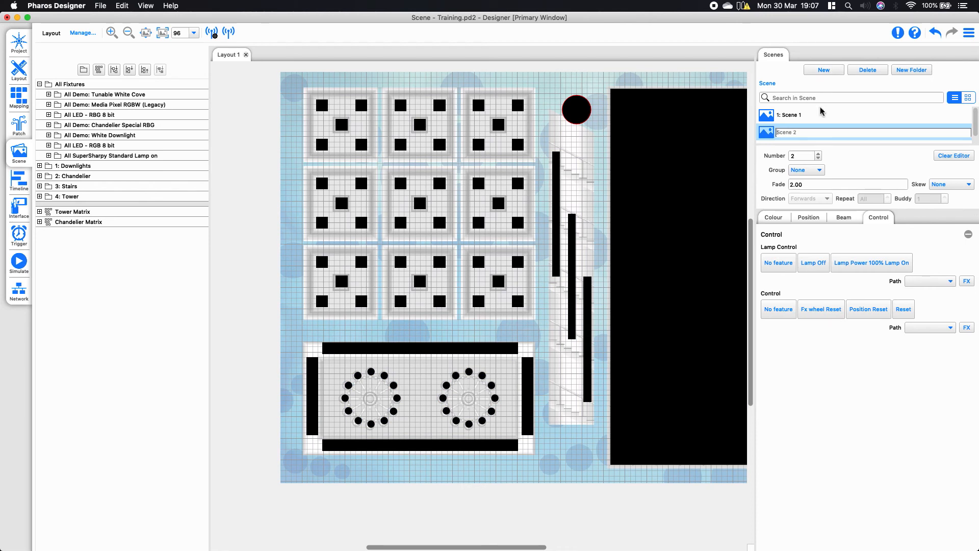
pyautogui.click(912, 70)
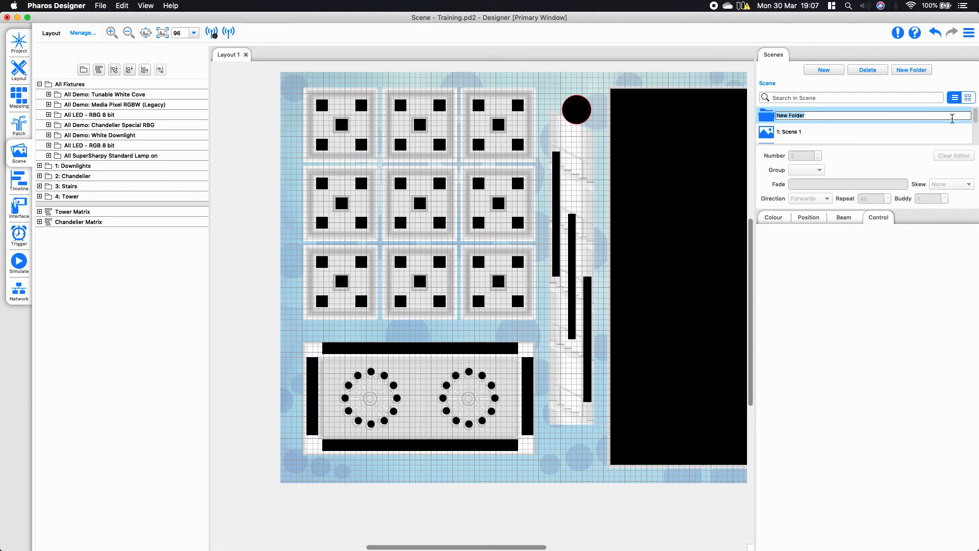
pyautogui.moveTo(919, 149); pyautogui.dragTo(907, 262)
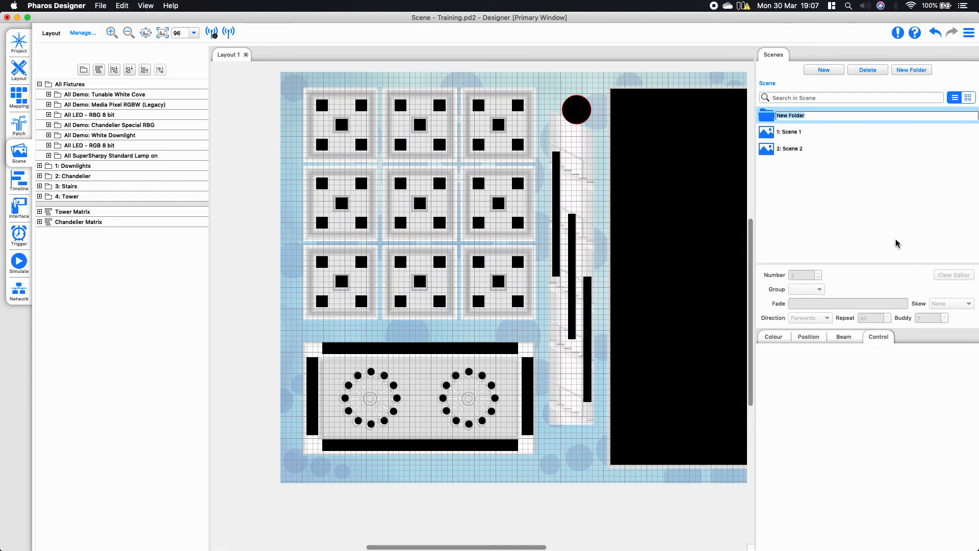
# Move Scene 1 and Scene 2 into New Folder and open the folder
pyautogui.click(803, 133)
pyautogui.moveTo(790, 134); pyautogui.dragTo(787, 116)
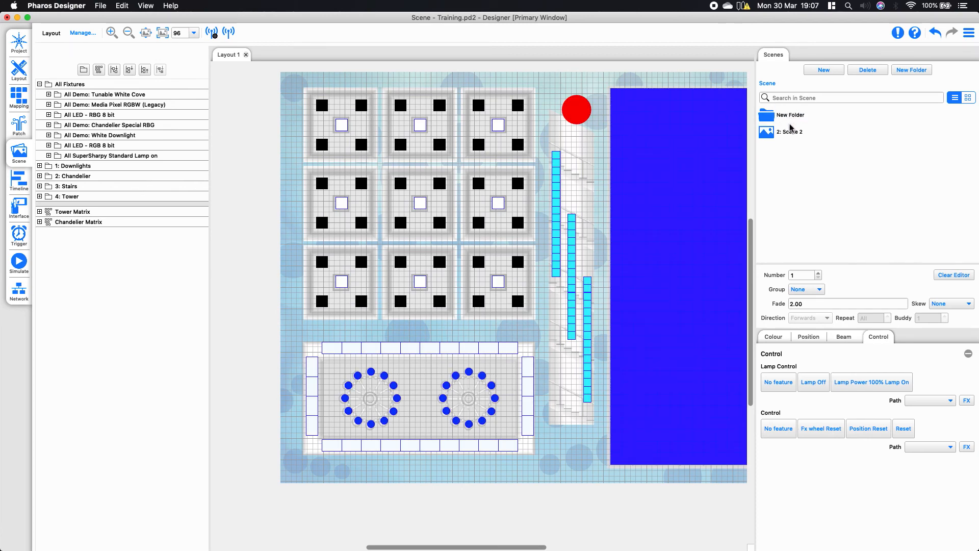
pyautogui.click(779, 115)
pyautogui.moveTo(770, 132); pyautogui.dragTo(773, 114)
pyautogui.doubleClick(780, 120)
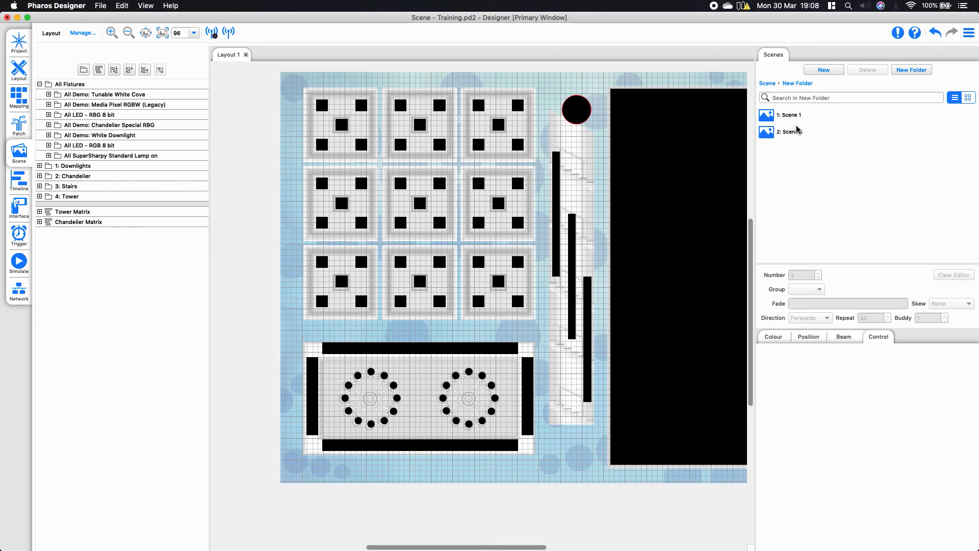
# Return to the top level of the scenes, reopen New Folder and select Scene 1
pyautogui.click(768, 83)
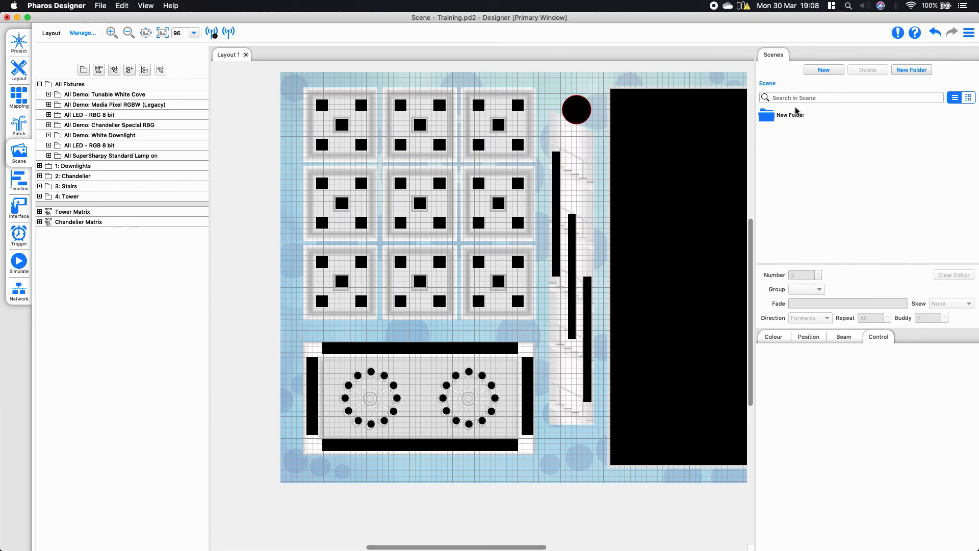
pyautogui.doubleClick(789, 117)
pyautogui.click(789, 119)
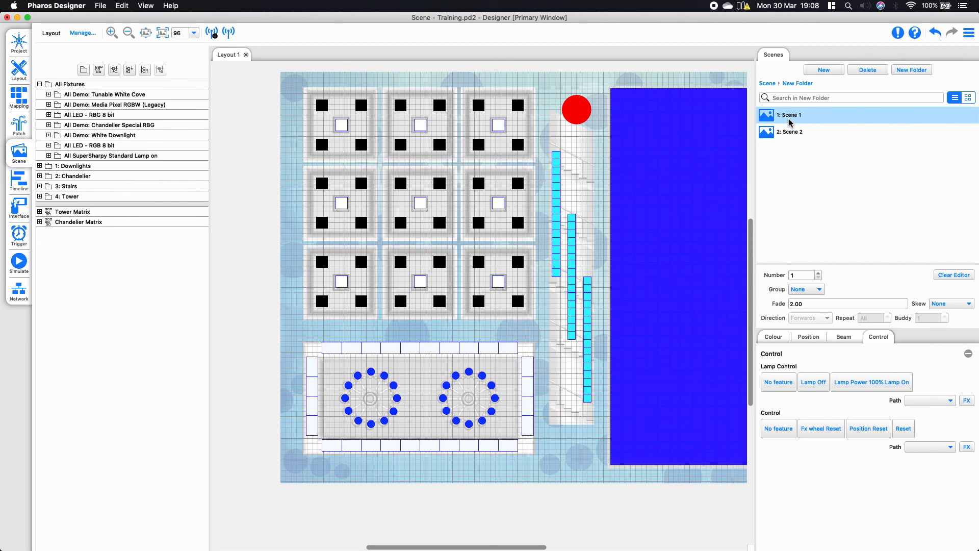
# Turn on live output for Scene 1 with the whole layout in view
pyautogui.moveTo(523, 546); pyautogui.dragTo(546, 546)
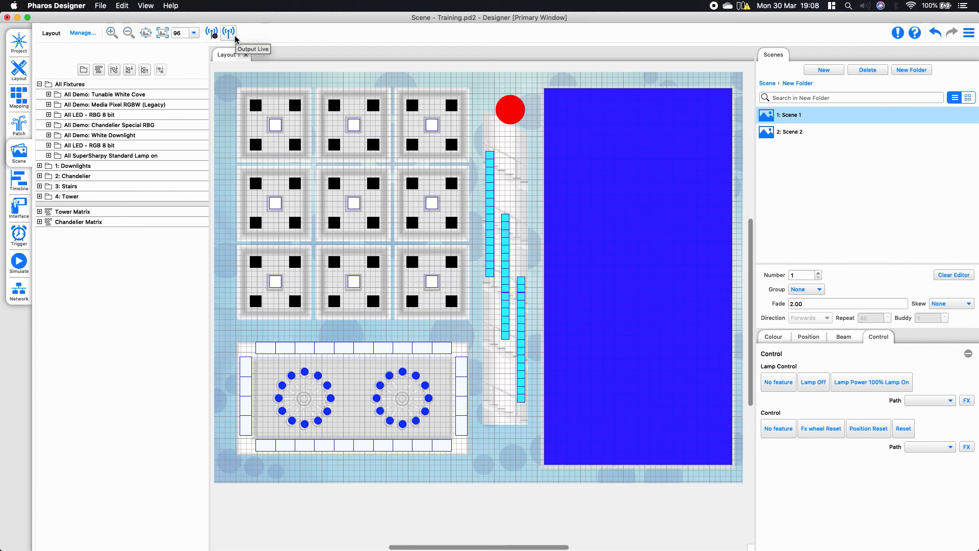
pyautogui.click(229, 32)
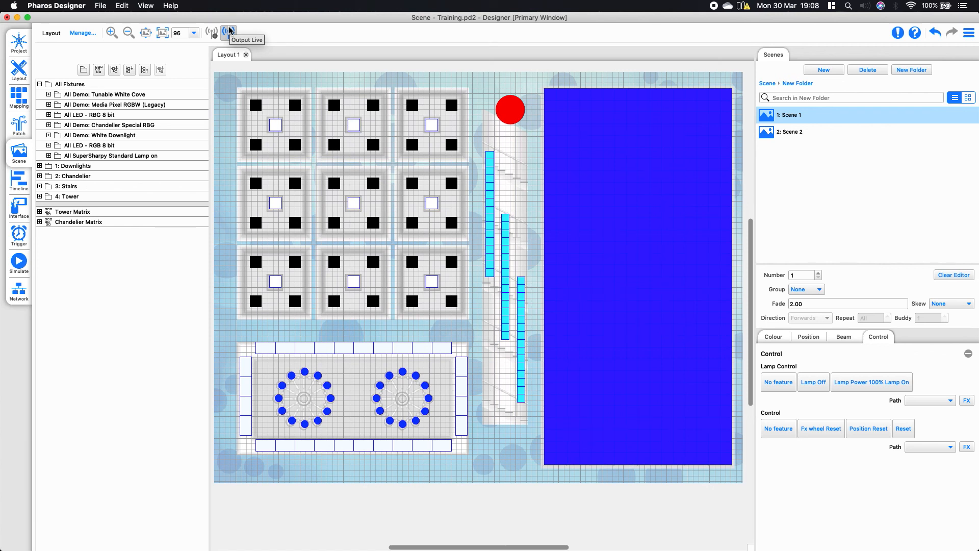
pyautogui.click(229, 31)
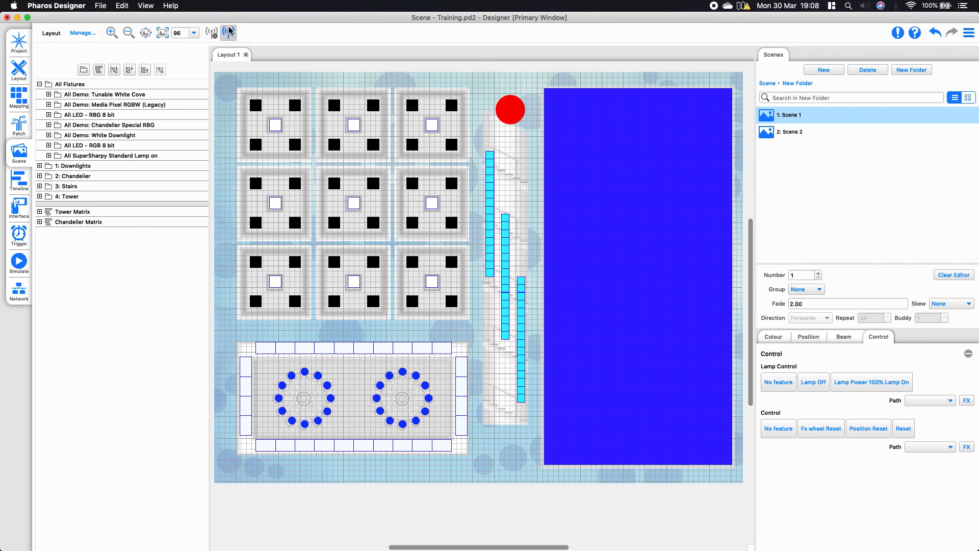